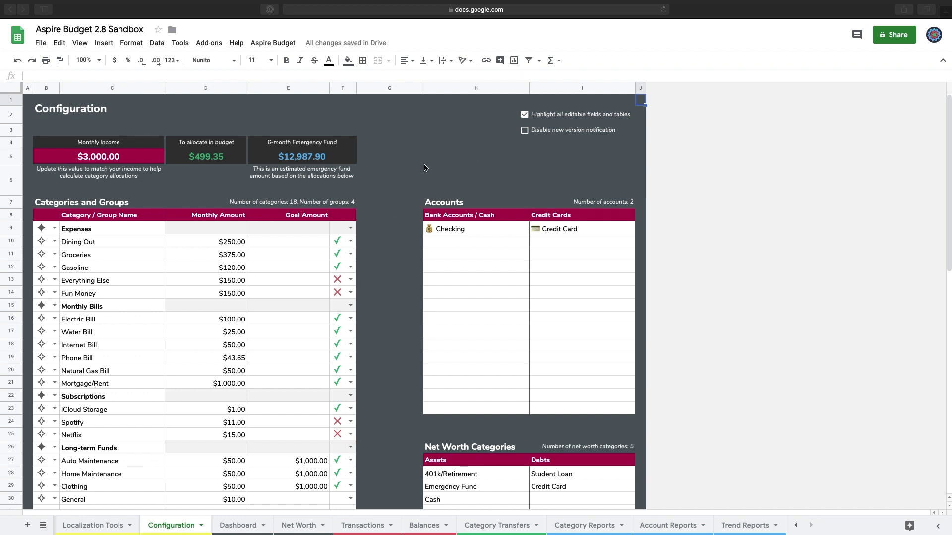
- Replace the Dining Out name in cell C10 with Restaurants, keeping its $250.00 amount
{"action": "left_click", "coordinate": [130, 241]}
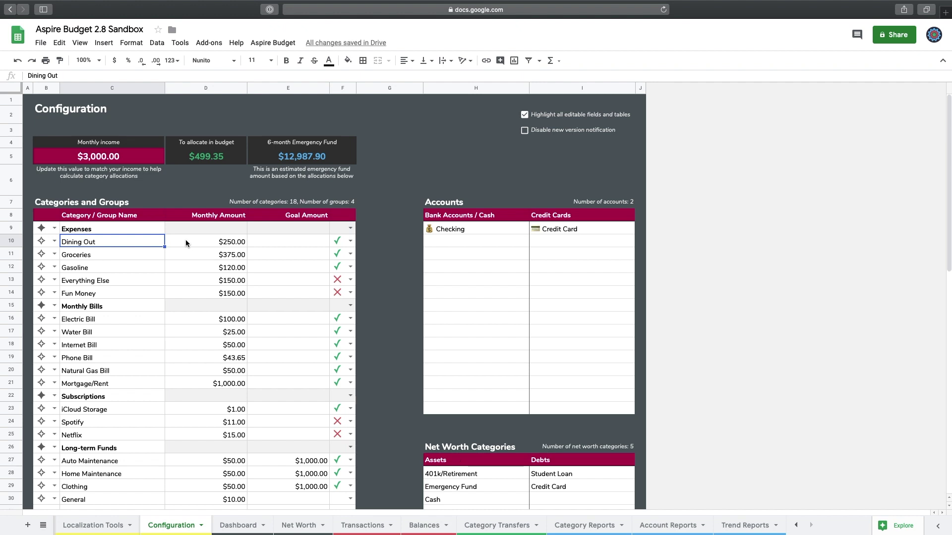
{"action": "key", "text": "Delete"}
{"action": "type", "text": "Res"}
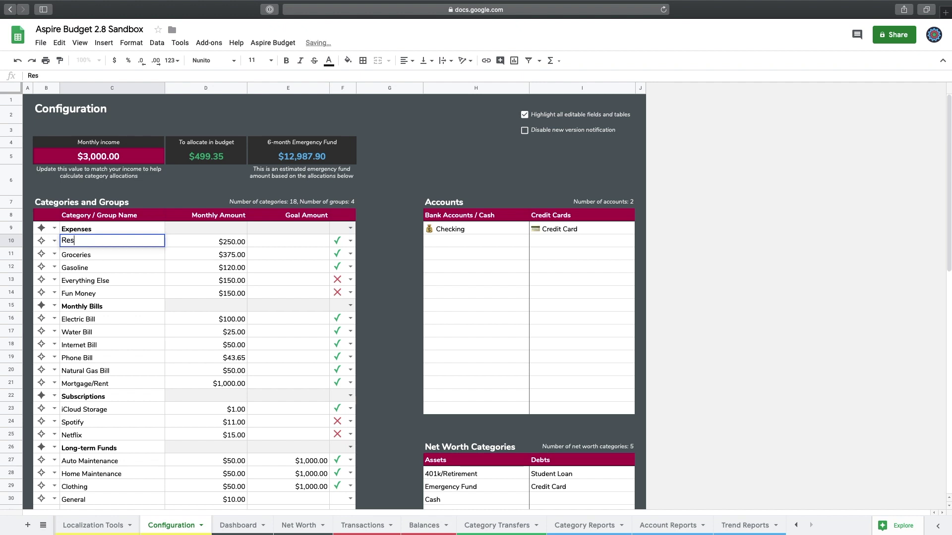
{"action": "type", "text": "taurants"}
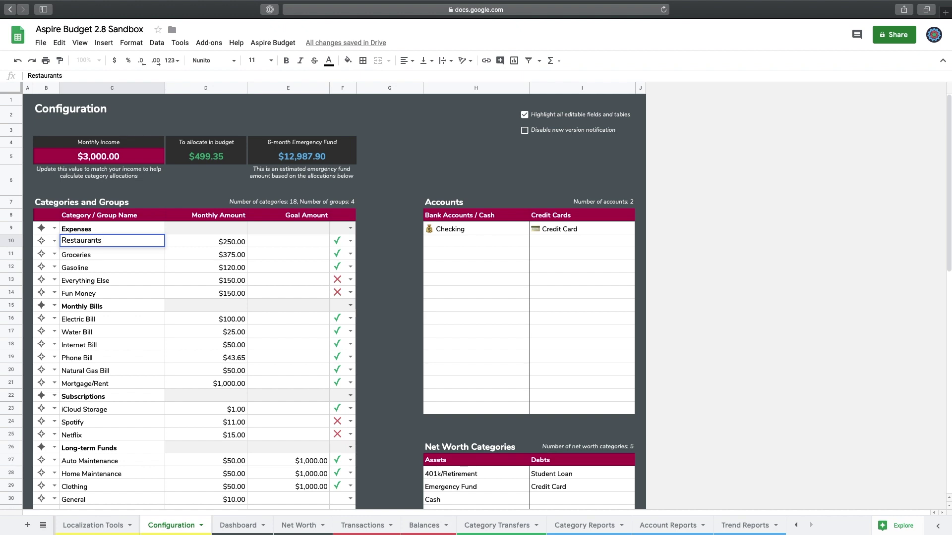
{"action": "key", "text": "Return"}
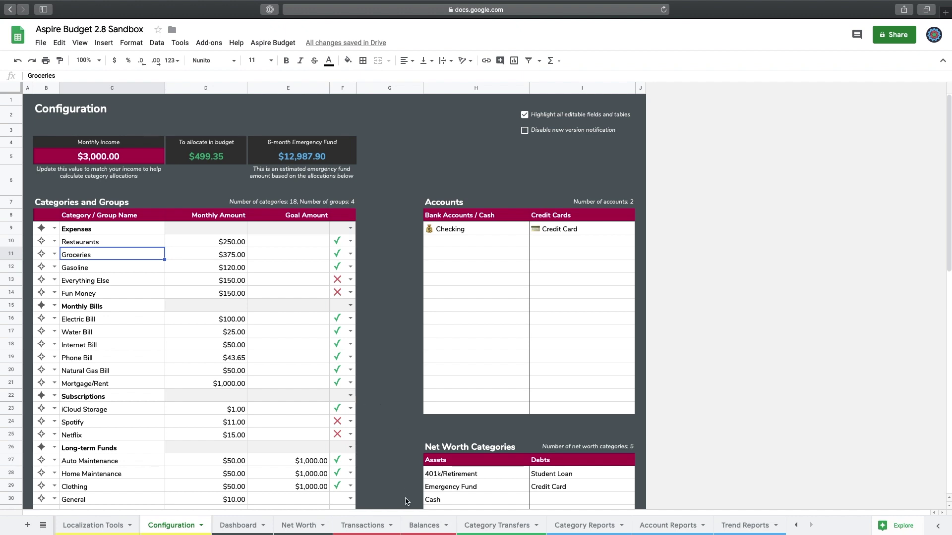
- Go to the Transactions sheet, where two entries still show Dining Out
{"action": "left_click", "coordinate": [371, 525]}
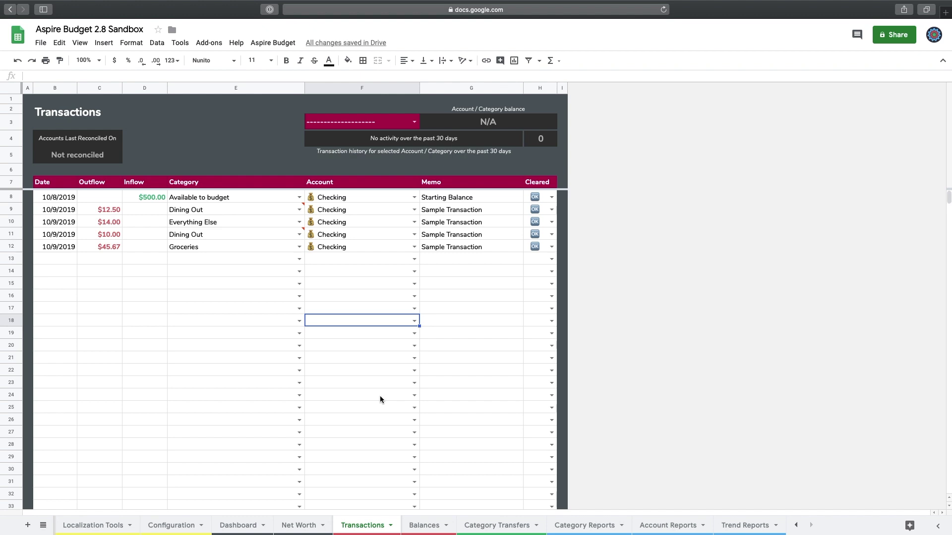
- Replace all Dining Out with Restaurants on this sheet via Find and replace
{"action": "key", "text": "super+f"}
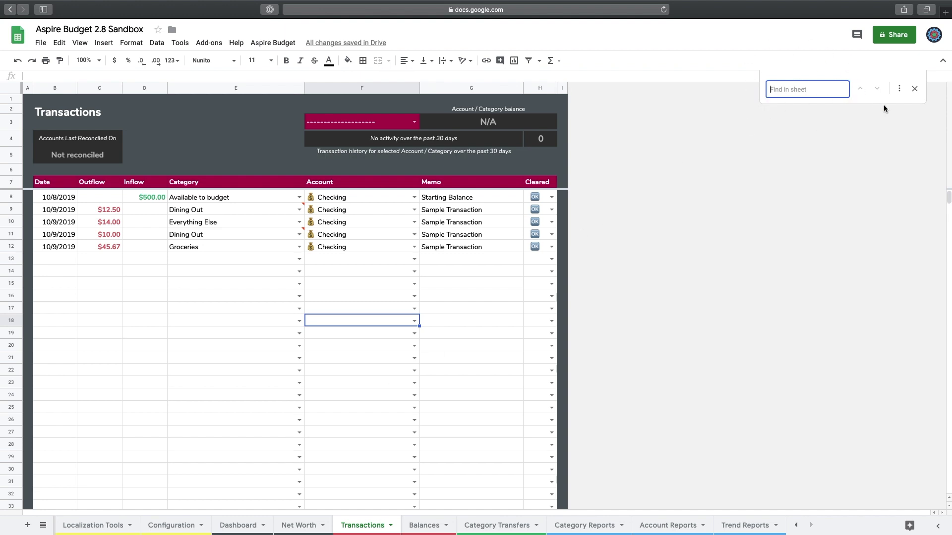
{"action": "left_click", "coordinate": [898, 89]}
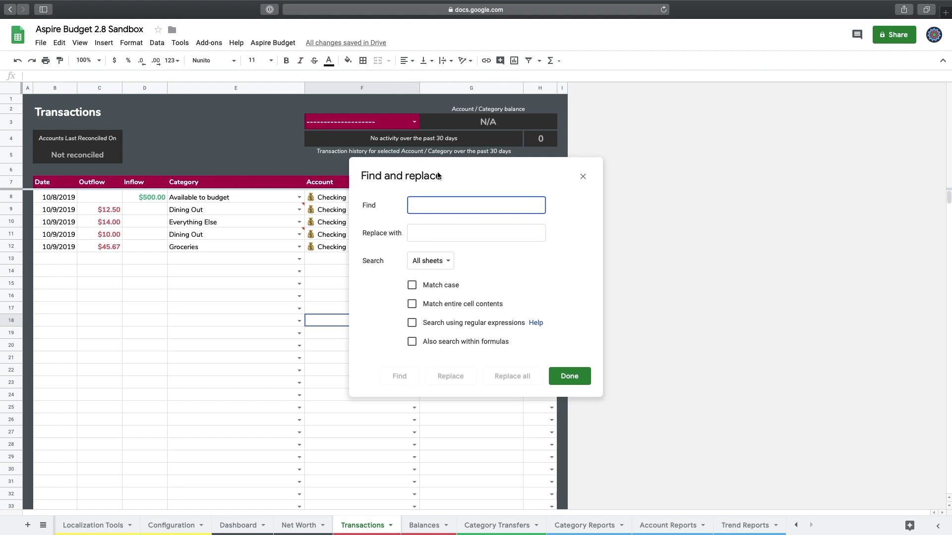
{"action": "type", "text": "Dining "}
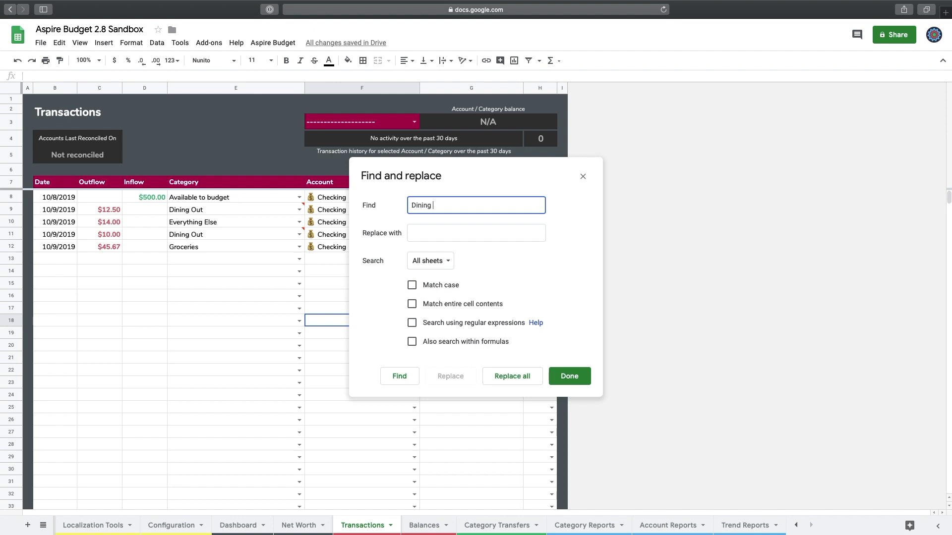
{"action": "type", "text": "Out"}
{"action": "left_click", "coordinate": [475, 233]}
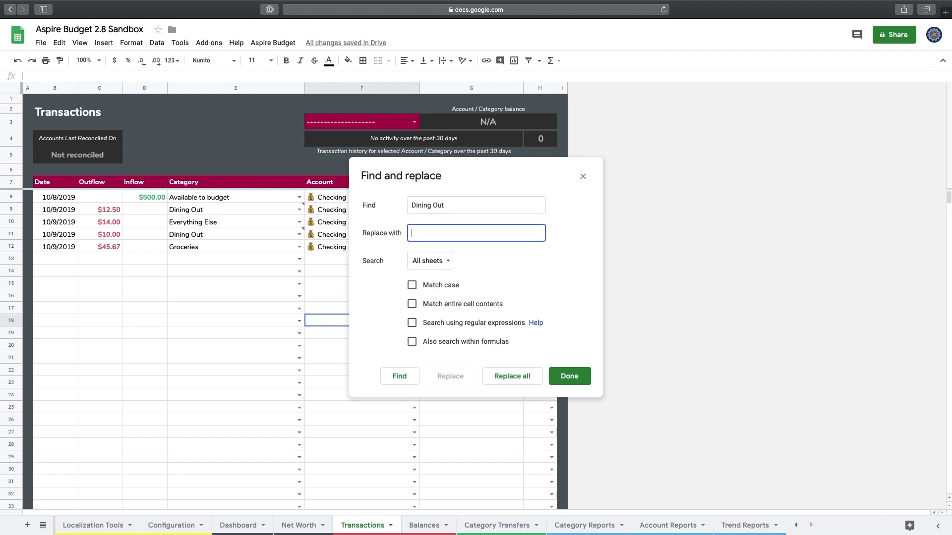
{"action": "type", "text": "Restaurants"}
{"action": "left_click", "coordinate": [430, 262]}
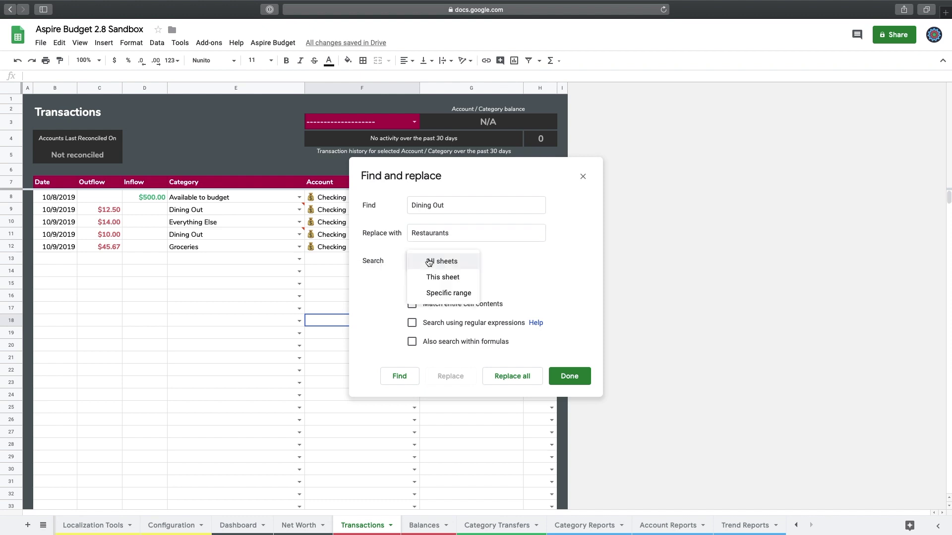
{"action": "left_click", "coordinate": [448, 277]}
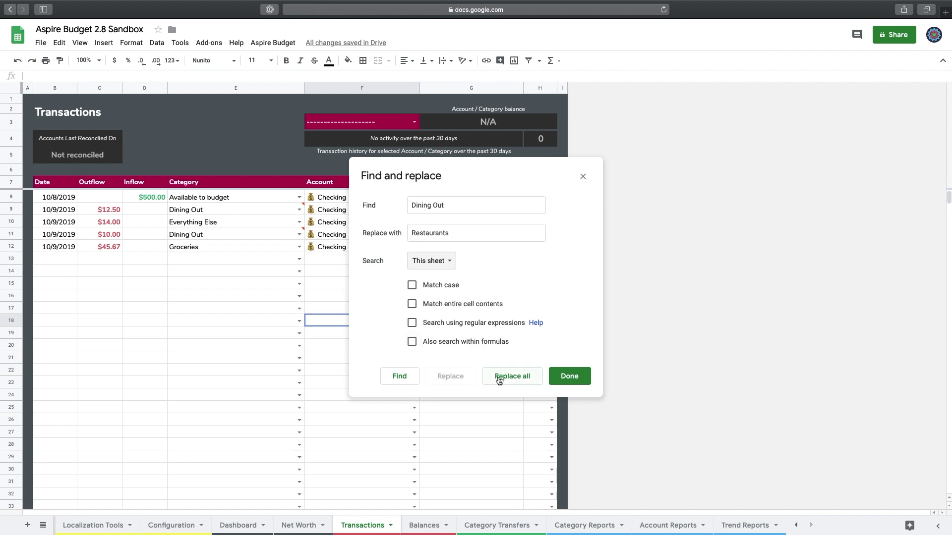
{"action": "left_click", "coordinate": [514, 376]}
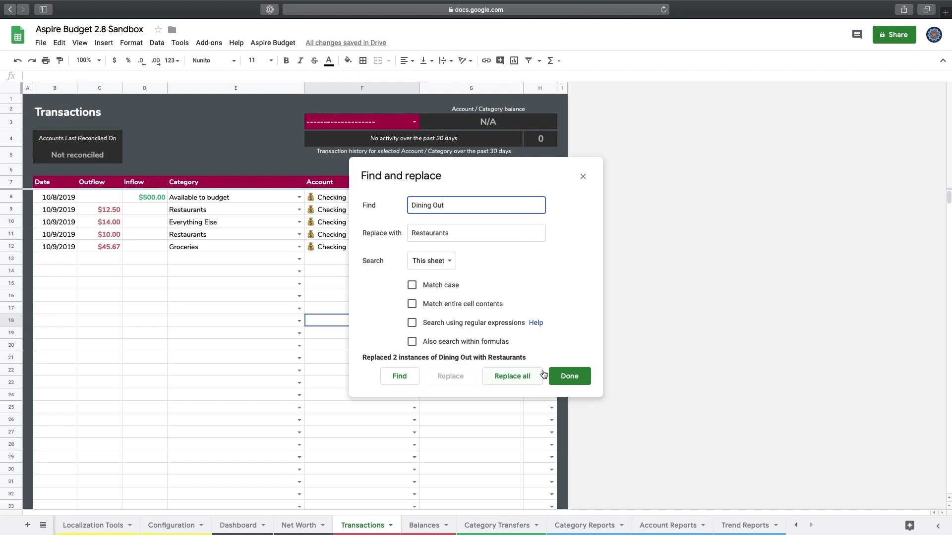
{"action": "left_click", "coordinate": [565, 378]}
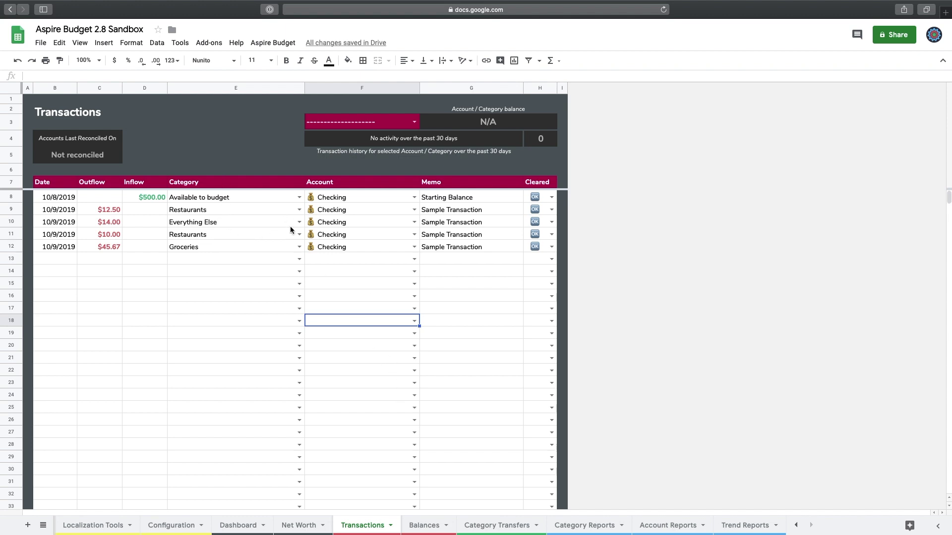
- Go to the Category Transfers sheet and dismiss the invalid-input note
{"action": "left_click", "coordinate": [488, 526]}
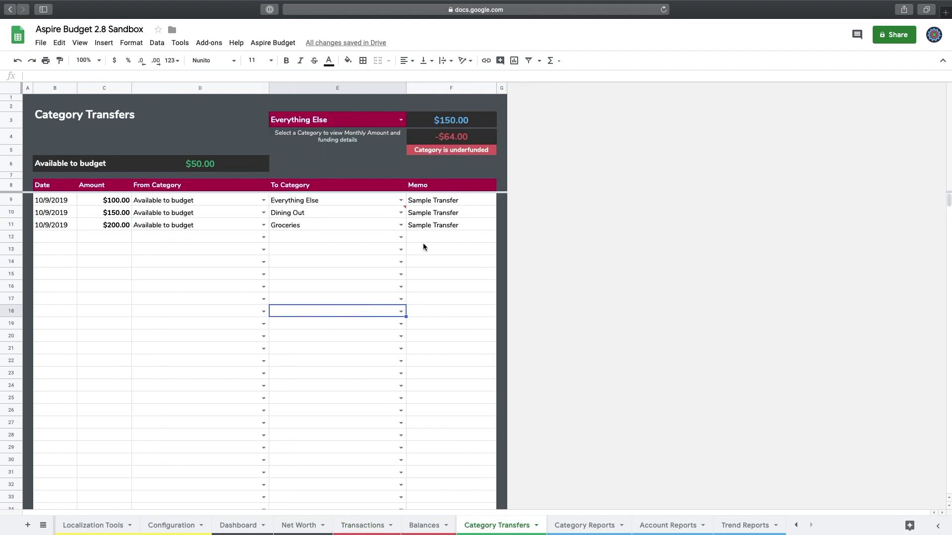
{"action": "mouse_move", "coordinate": [402, 212]}
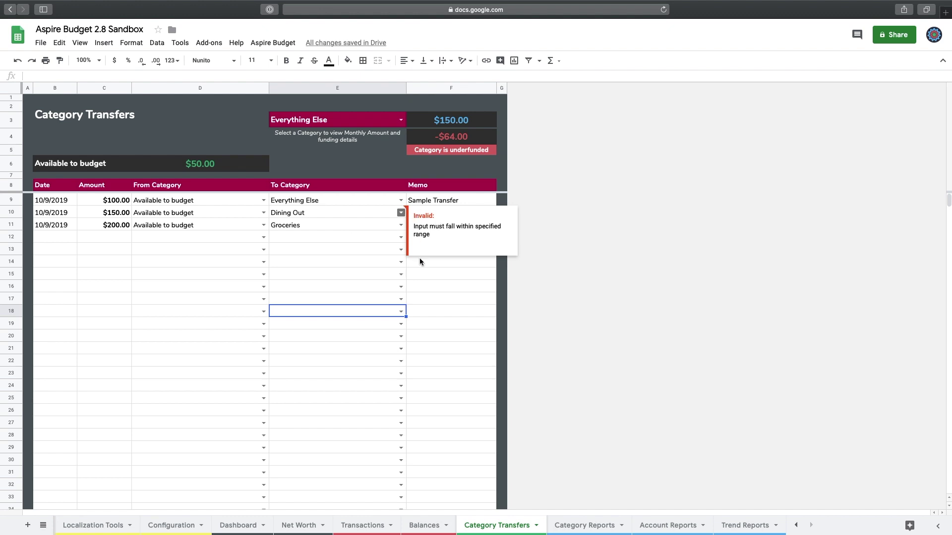
{"action": "left_click", "coordinate": [628, 223]}
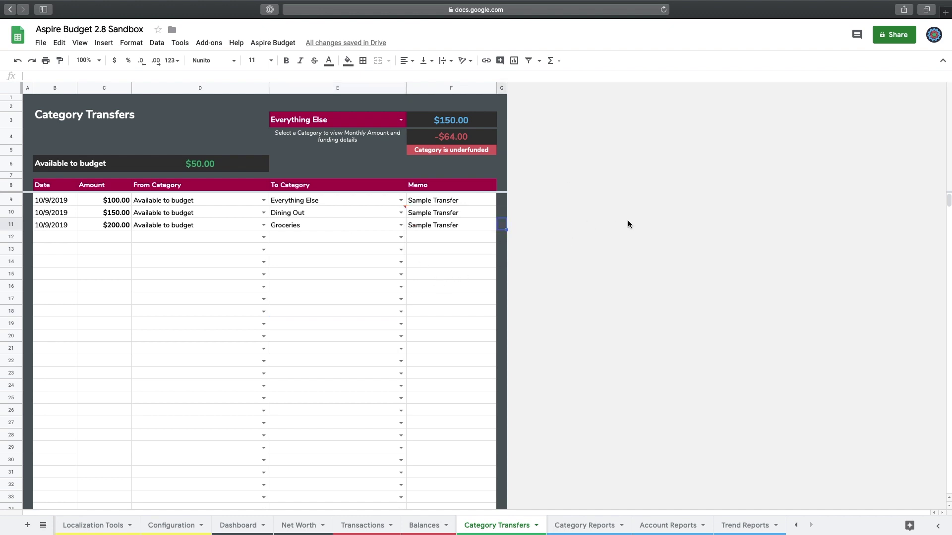
- Replace all Dining Out with Restaurants on this sheet, so the $150.00 transfer's destination in E10 reads Restaurants
{"action": "key", "text": "super+f"}
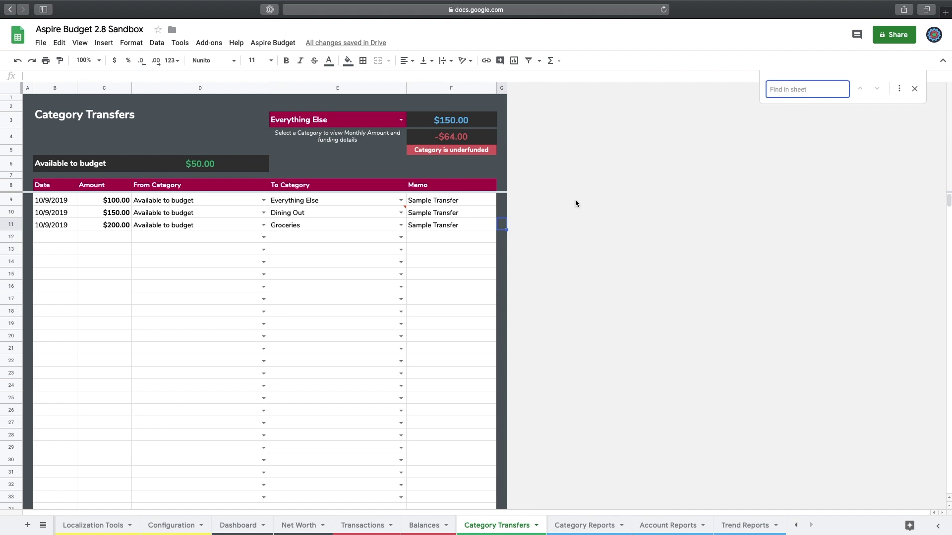
{"action": "left_click", "coordinate": [900, 93]}
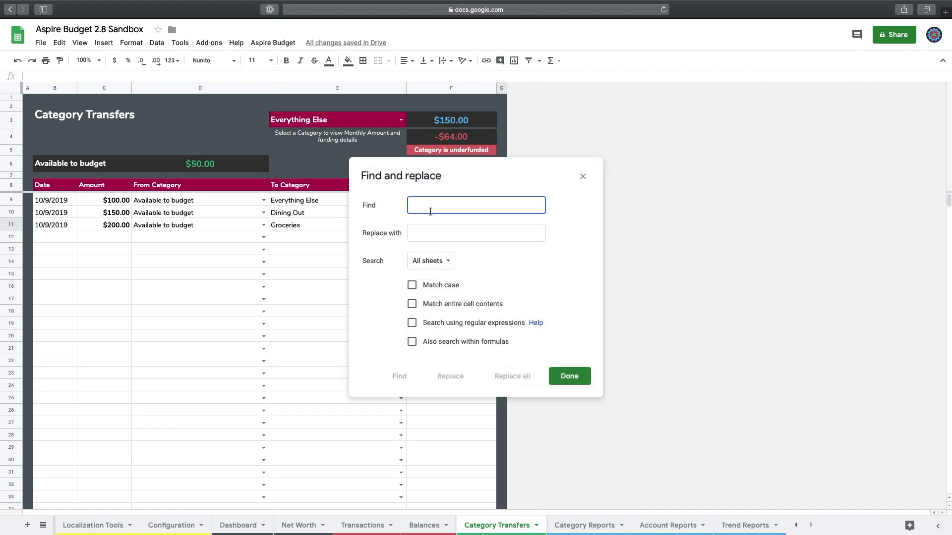
{"action": "type", "text": "Dinein"}
{"action": "key", "text": "BackSpace"}
{"action": "key", "text": "BackSpace"}
{"action": "key", "text": "BackSpace"}
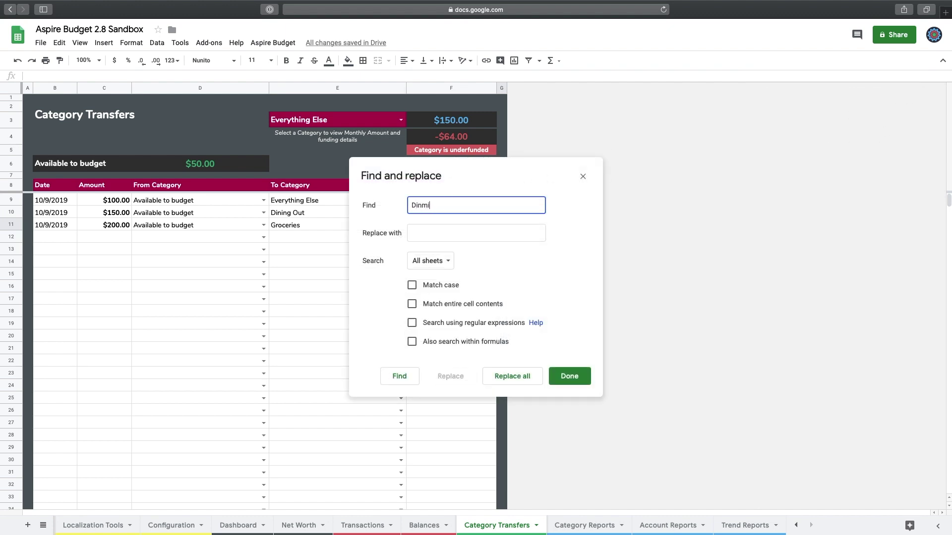
{"action": "type", "text": "ing Out"}
{"action": "key", "text": "Tab"}
{"action": "type", "text": "tau"}
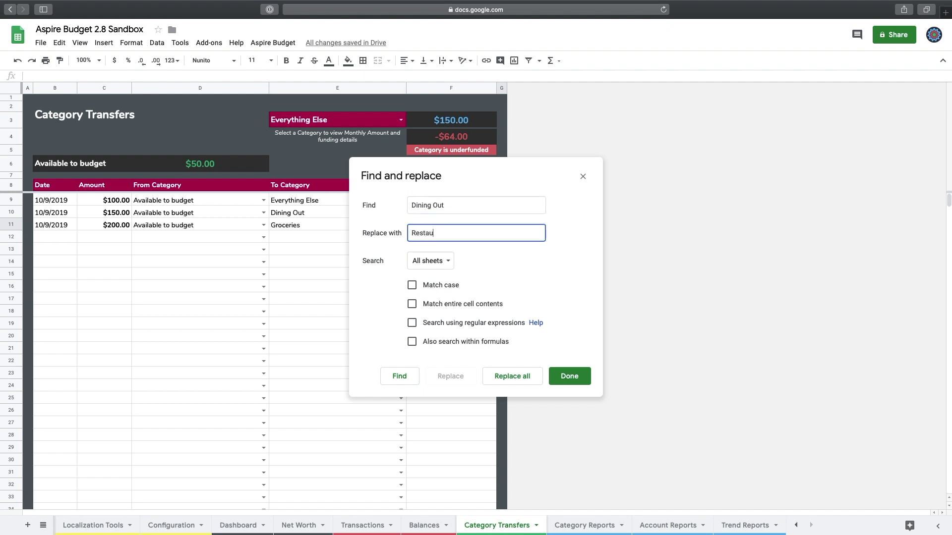
{"action": "type", "text": "rants"}
{"action": "left_click", "coordinate": [444, 263]}
{"action": "left_click", "coordinate": [461, 281]}
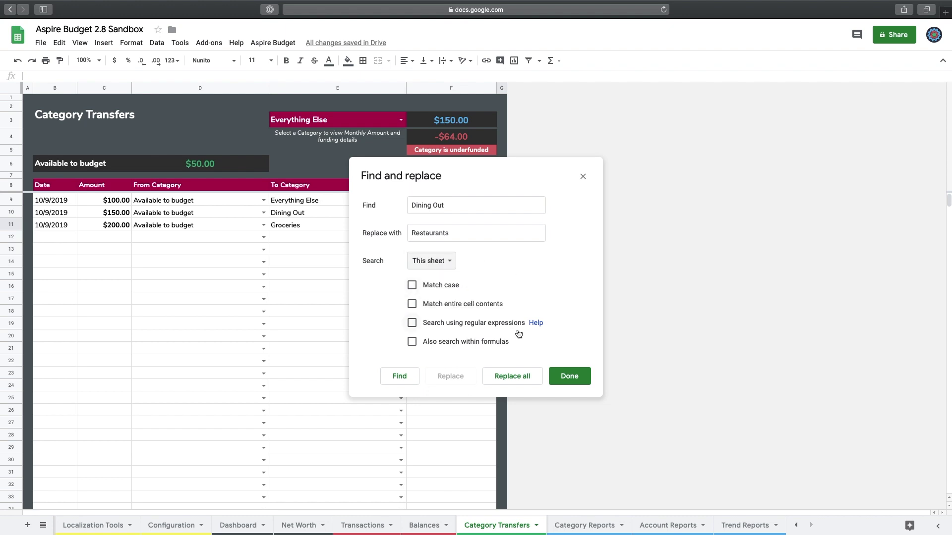
{"action": "left_click", "coordinate": [512, 377]}
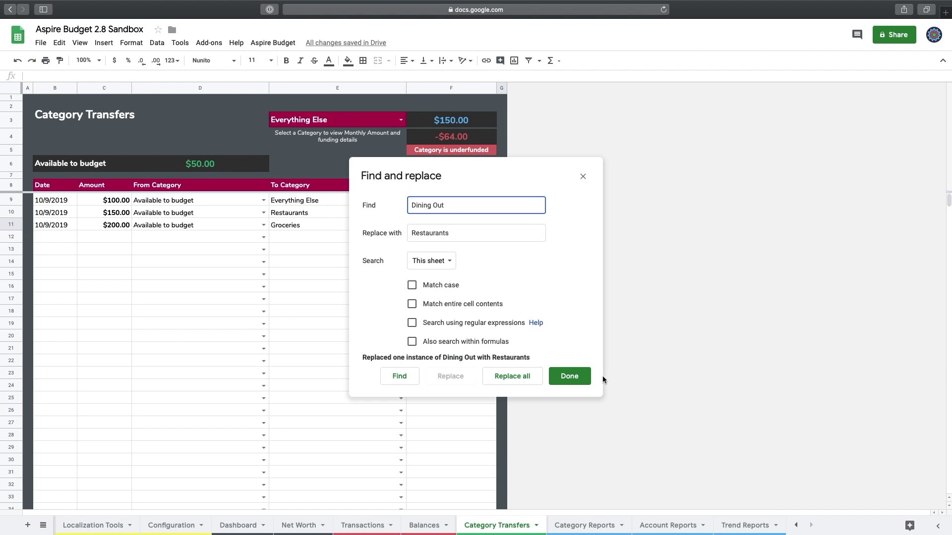
{"action": "left_click", "coordinate": [569, 378]}
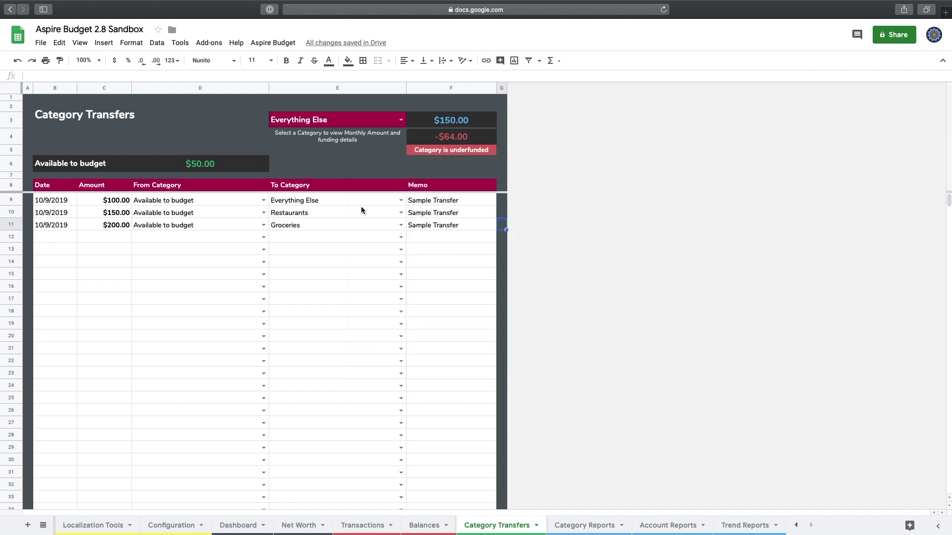
{"action": "left_click", "coordinate": [313, 215]}
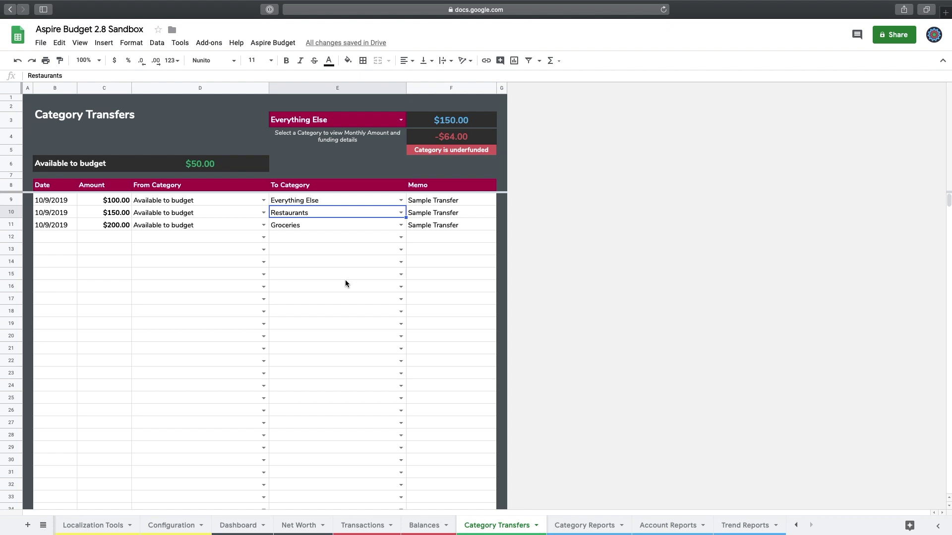
- On the Dashboard, set the category details dropdown from Dining Out to Restaurants
{"action": "left_click", "coordinate": [236, 526]}
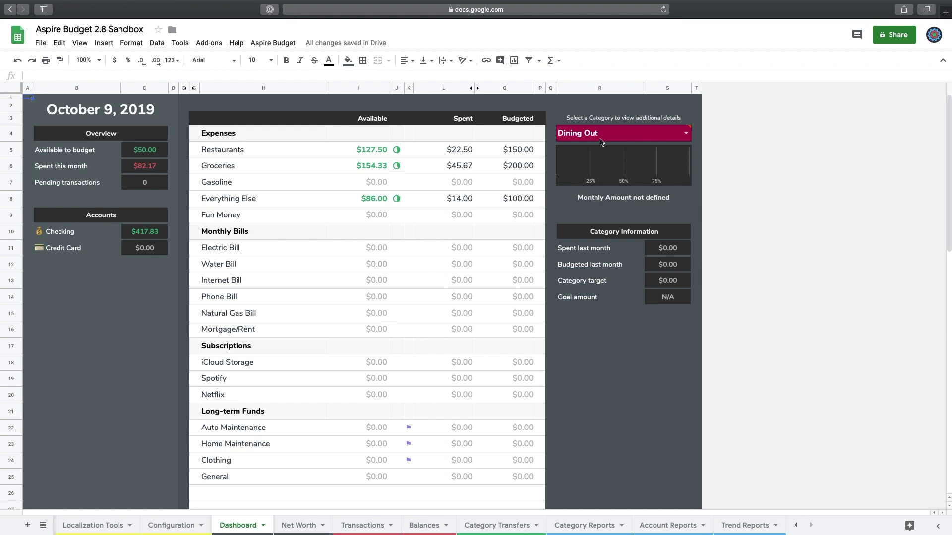
{"action": "mouse_move", "coordinate": [650, 133]}
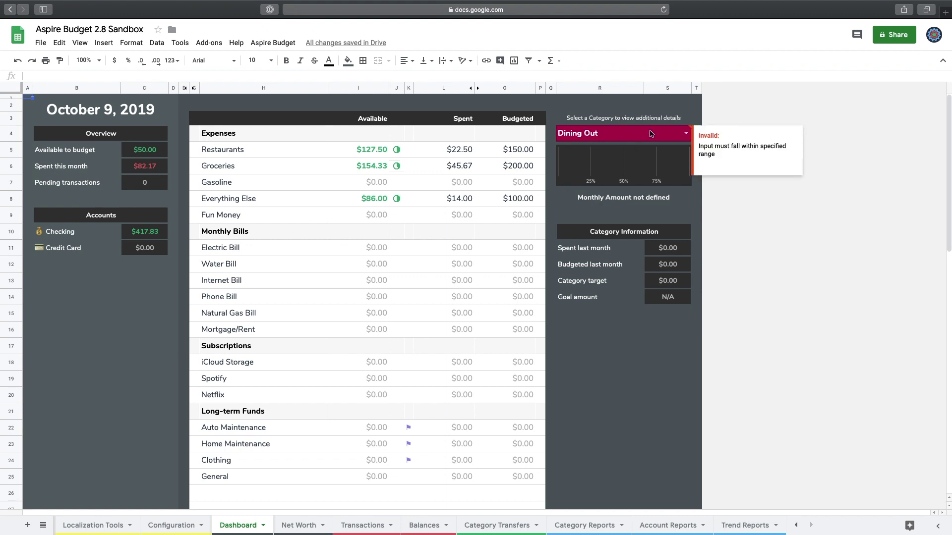
{"action": "left_click", "coordinate": [686, 134]}
{"action": "left_click", "coordinate": [589, 151]}
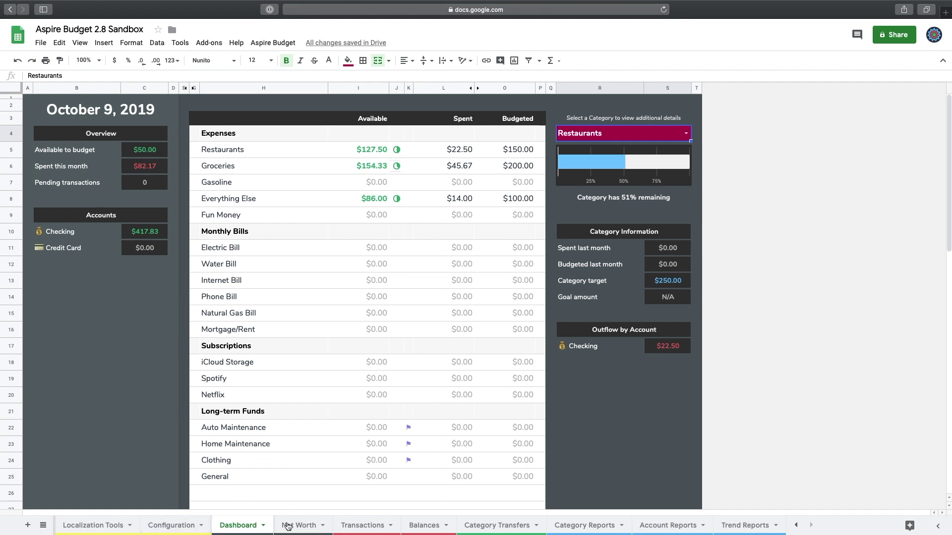
{"action": "left_click", "coordinate": [601, 527]}
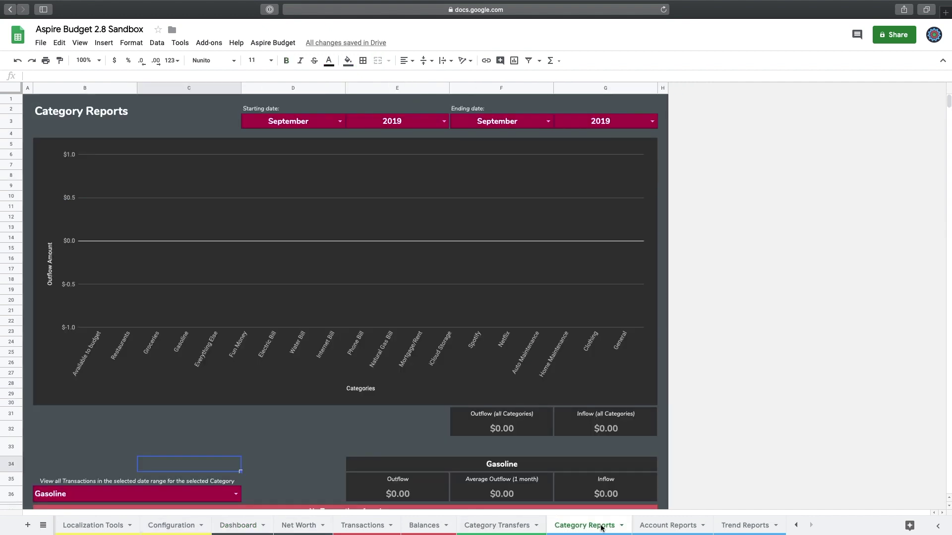
- On Trend Reports, swap the Dining Out category slot for Restaurants, showing its $22.50 October 2019 bar
{"action": "scroll", "coordinate": [291, 386], "scroll_direction": "down", "scroll_amount": 3}
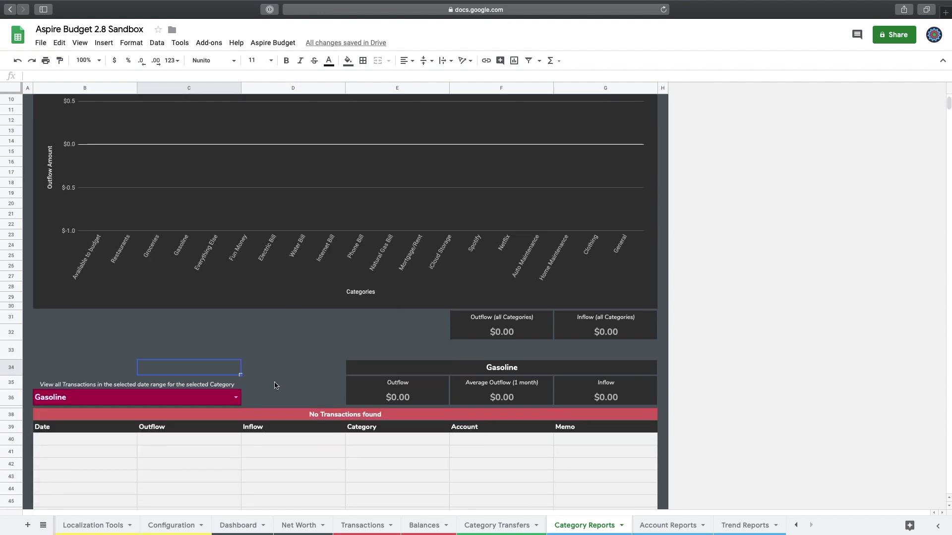
{"action": "left_click", "coordinate": [667, 525]}
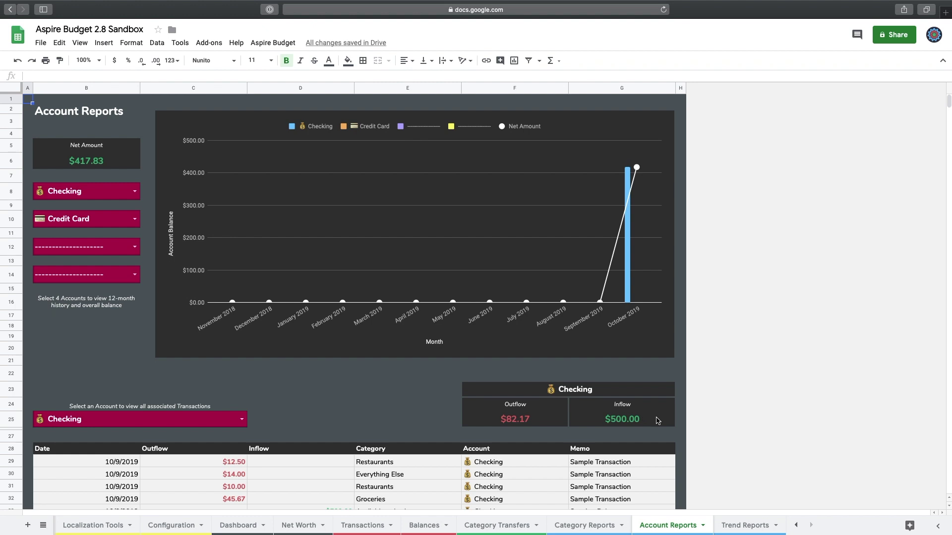
{"action": "left_click", "coordinate": [732, 529]}
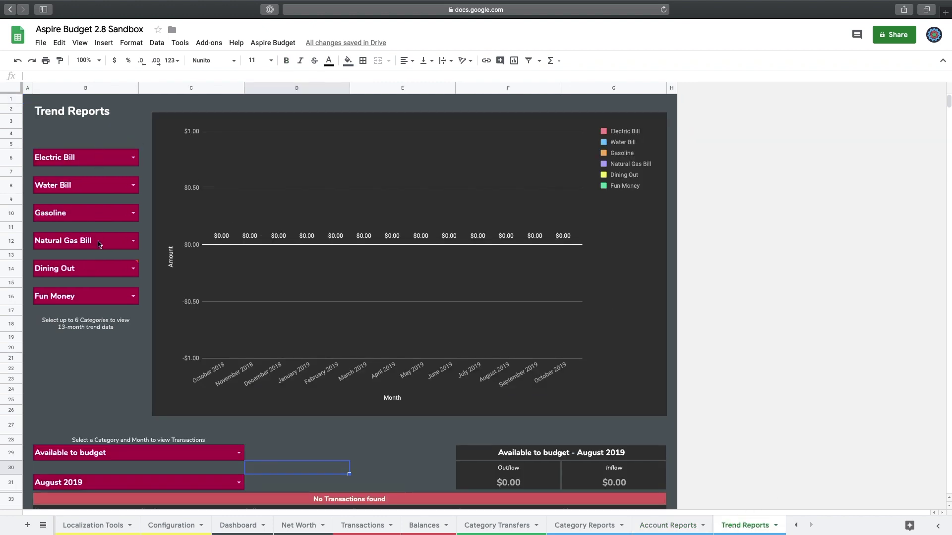
{"action": "left_click", "coordinate": [134, 269]}
{"action": "left_click", "coordinate": [59, 311]}
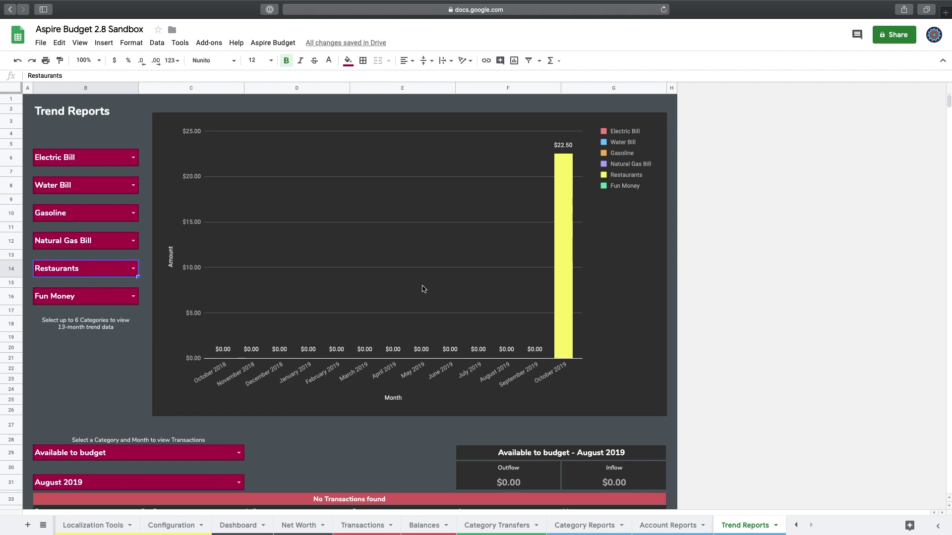
{"action": "left_click", "coordinate": [39, 42]}
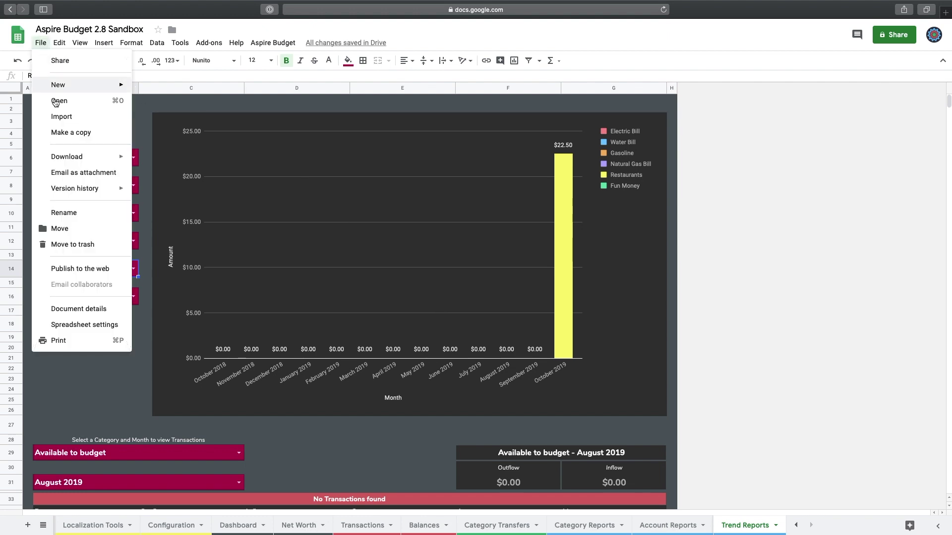